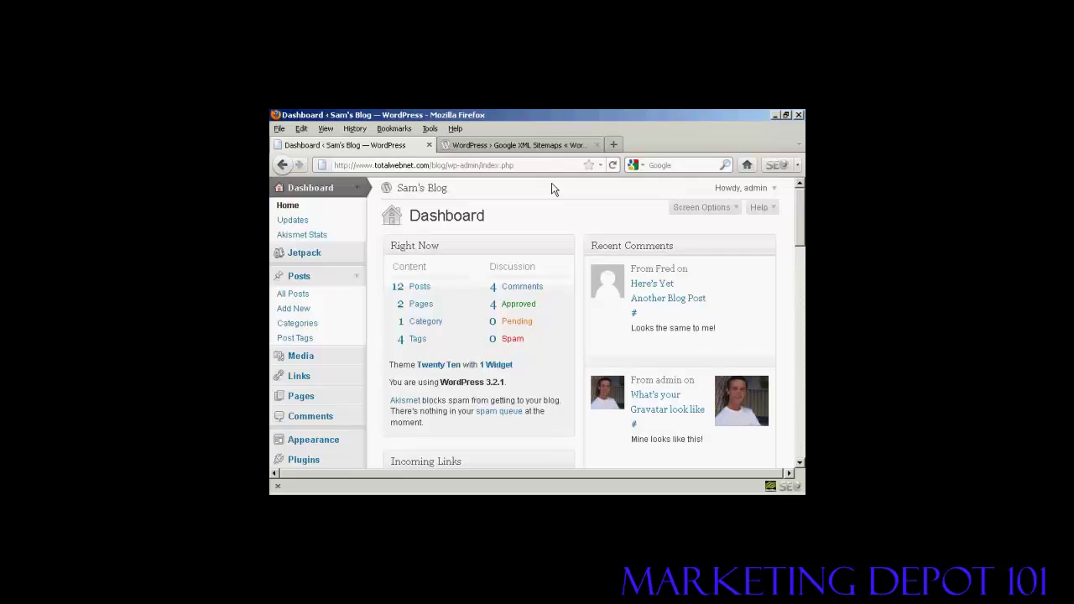
Read the Google XML Sitemaps directory page down to its WordPress 3.0 multisite compatibility notes
left_click(565, 147)
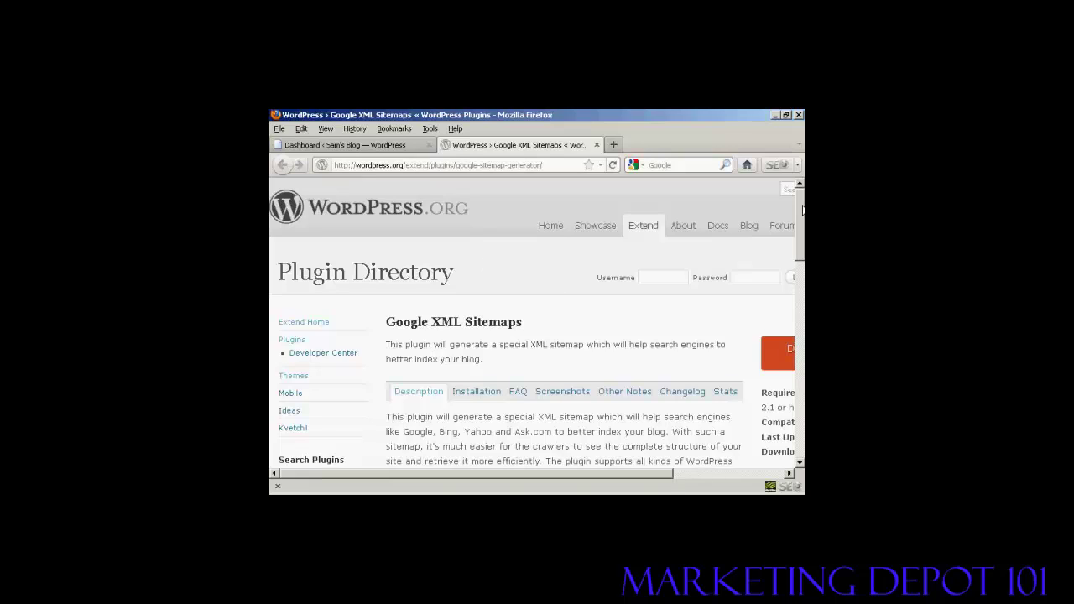
left_click_drag(803, 209, 803, 294)
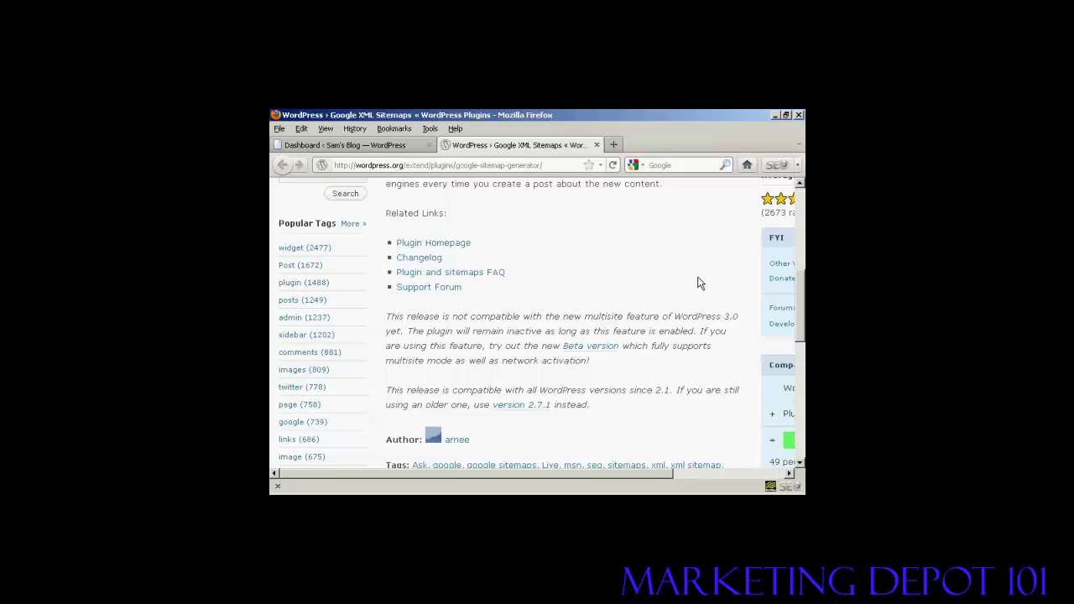
From Sam's Blog dashboard, search the plugin installer for 'Google XML Sitemaps'
left_click(352, 147)
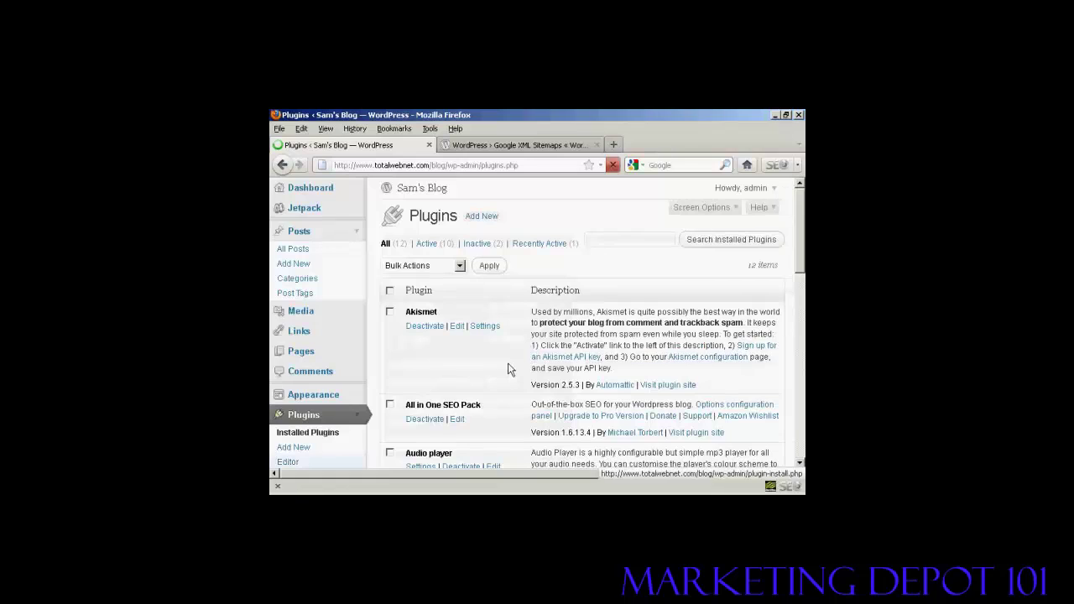
left_click(483, 217)
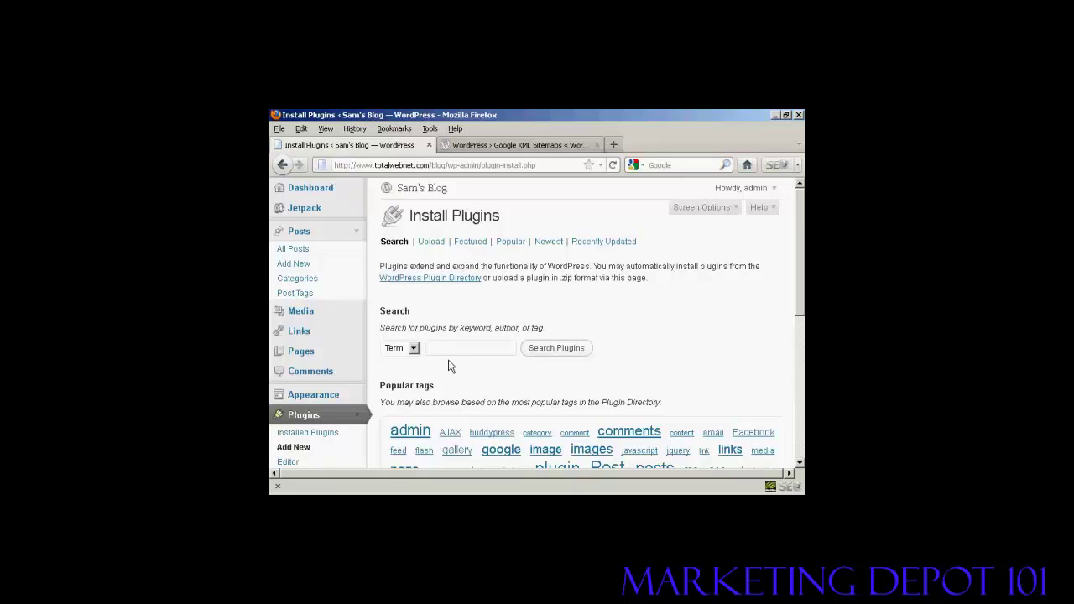
type("Google XML Sitemaps")
left_click(564, 356)
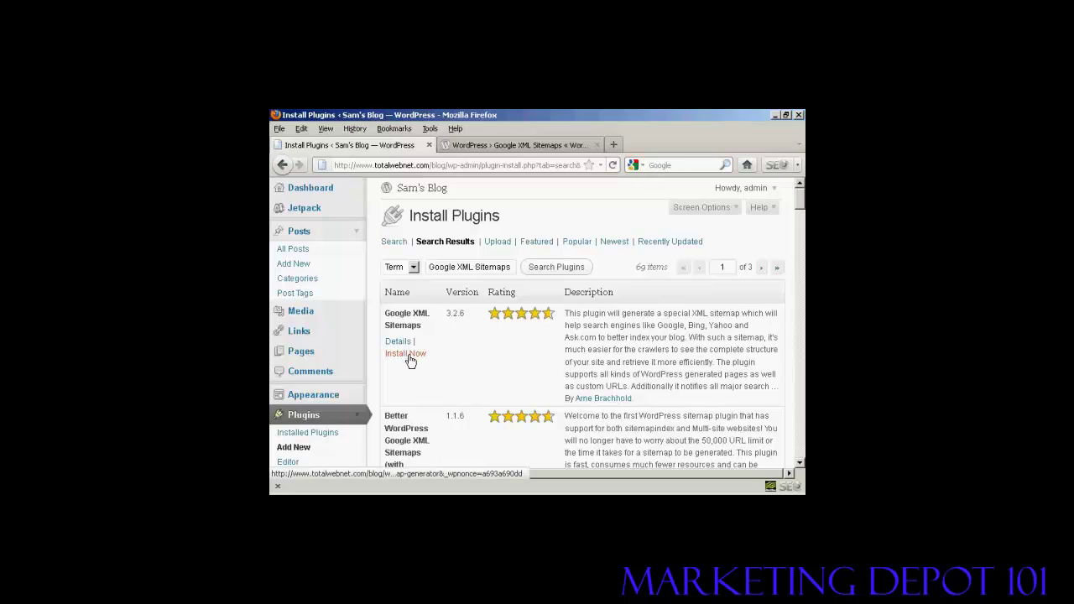
Install Google XML Sitemaps 3.2.6, confirm the install, and activate the plugin
left_click(409, 355)
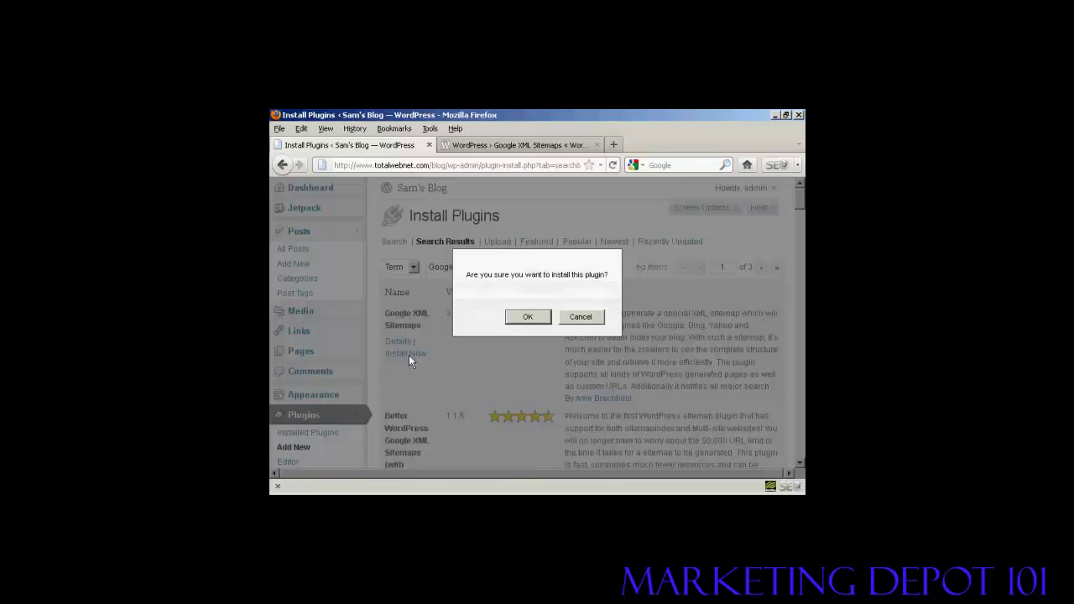
left_click(525, 319)
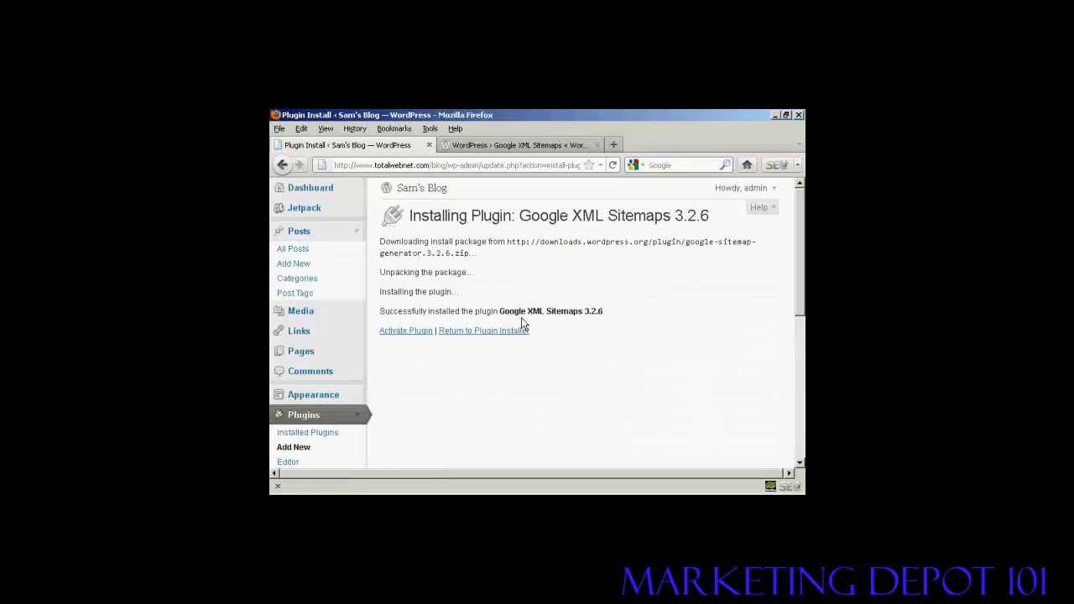
left_click(418, 332)
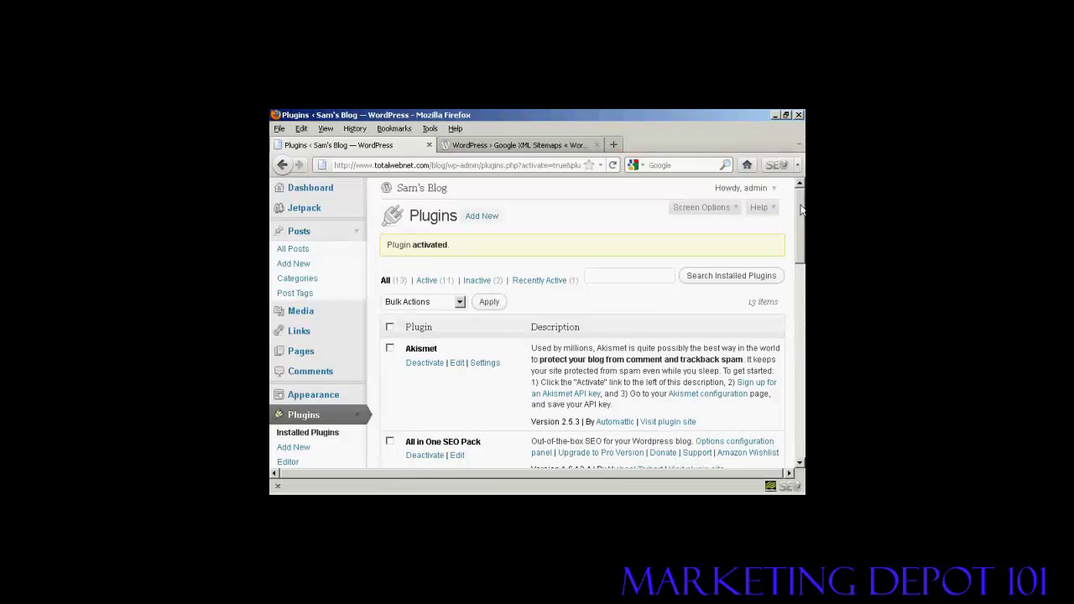
Scroll down the Plugins page toward the XML-Sitemap settings
left_click_drag(801, 210, 801, 316)
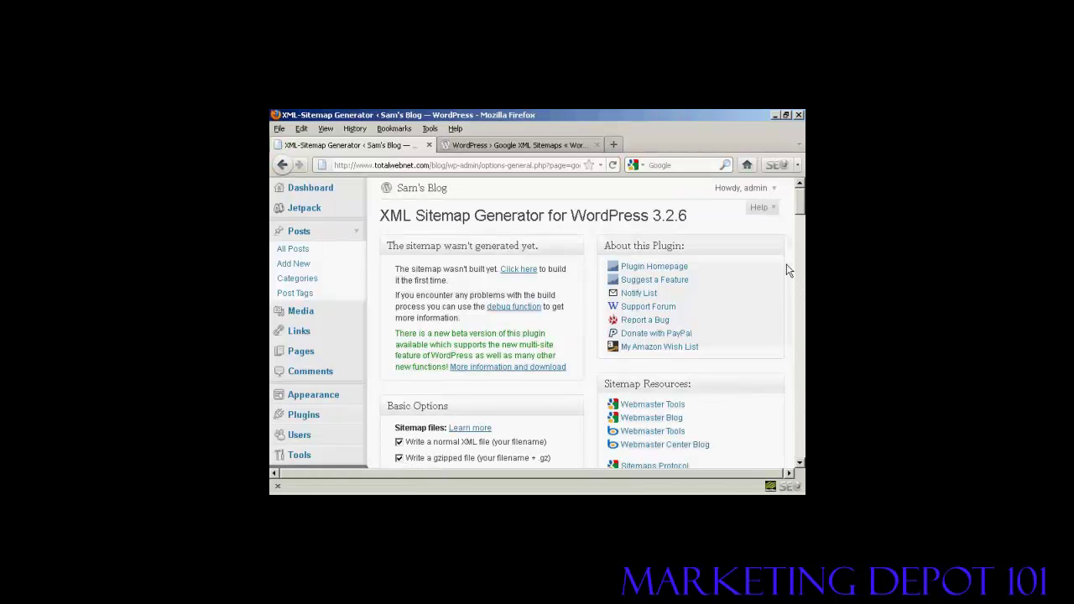
left_click_drag(800, 202, 800, 224)
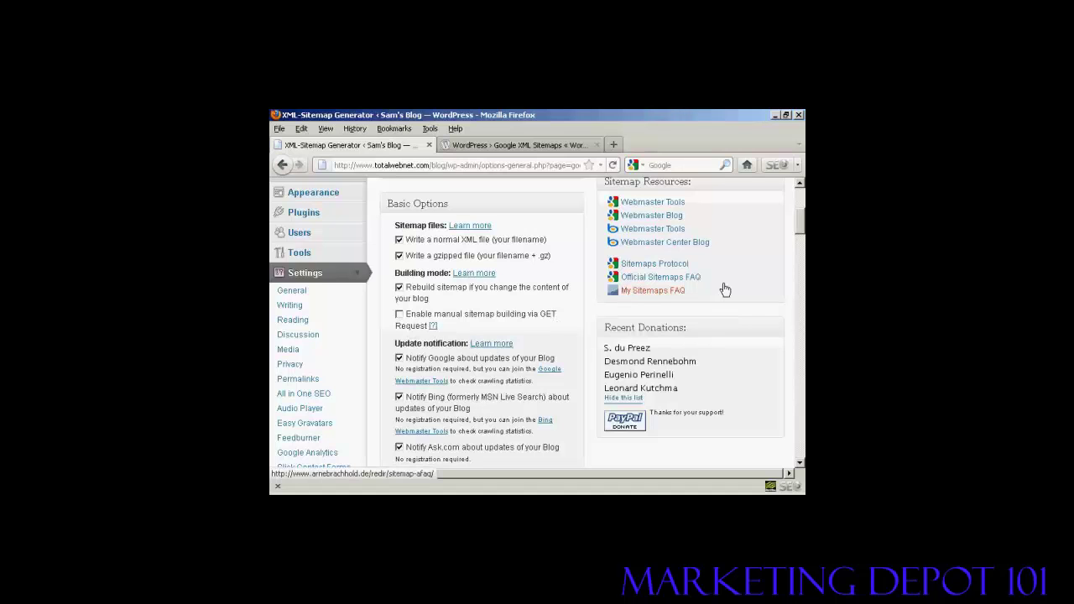
left_click_drag(802, 223, 801, 237)
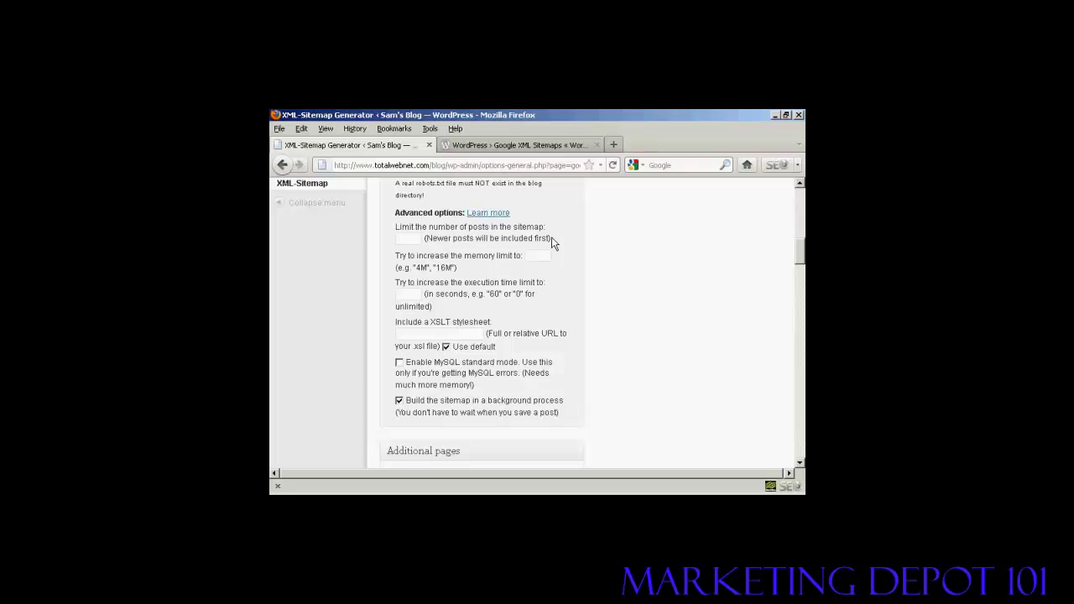
Keep the sitemap location on Automatic detection with sitemap.xml, then review the Sitemap Content options
left_click(404, 239)
scroll(559, 267, "down", 3)
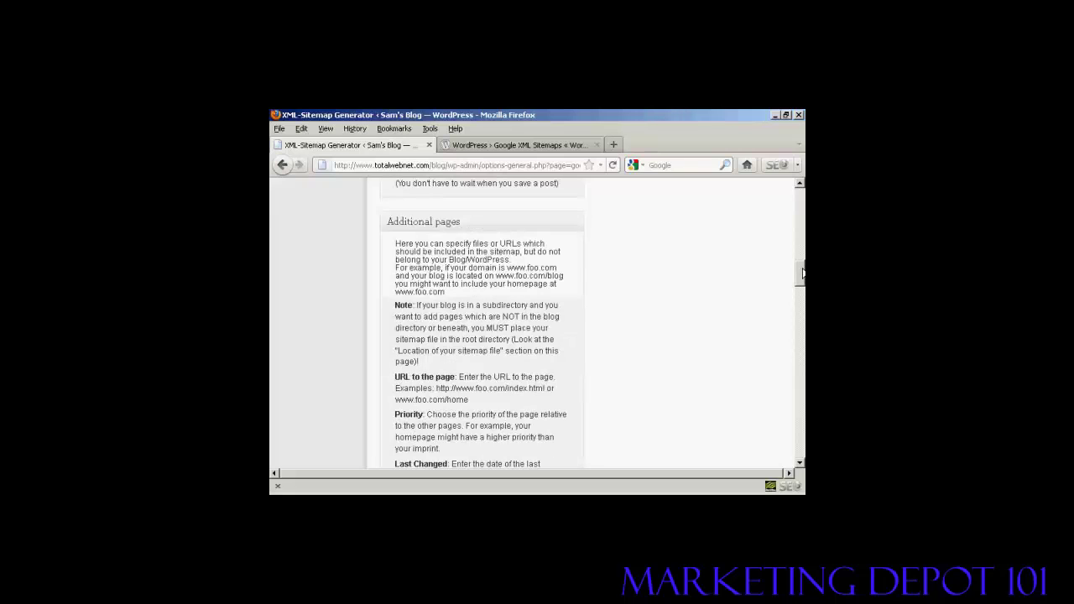
left_click_drag(802, 274, 801, 310)
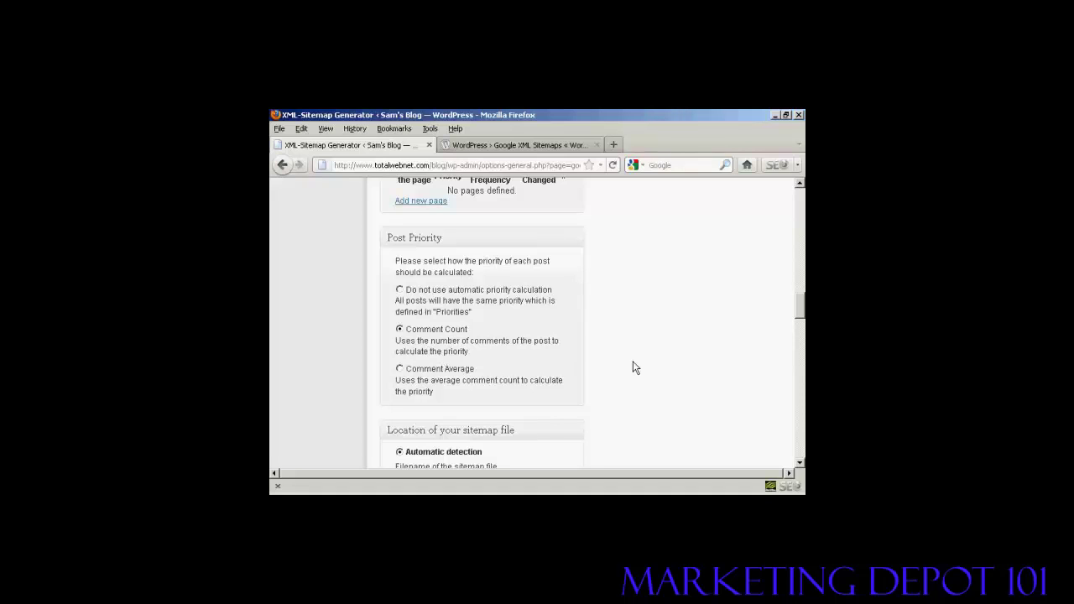
left_click_drag(803, 301, 801, 312)
scroll(662, 311, "down", 3)
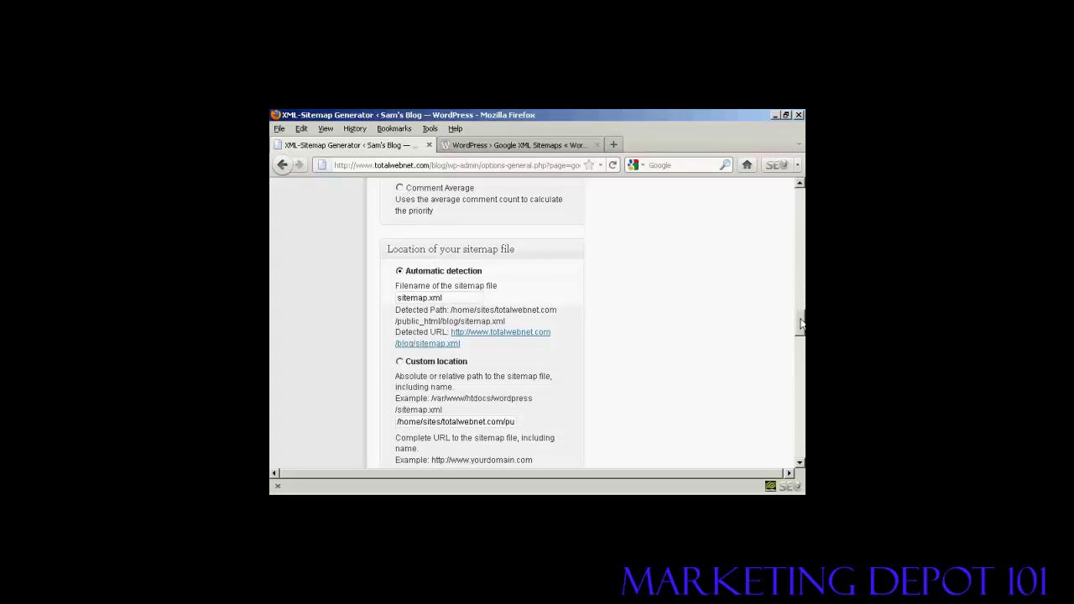
left_click_drag(801, 323, 801, 357)
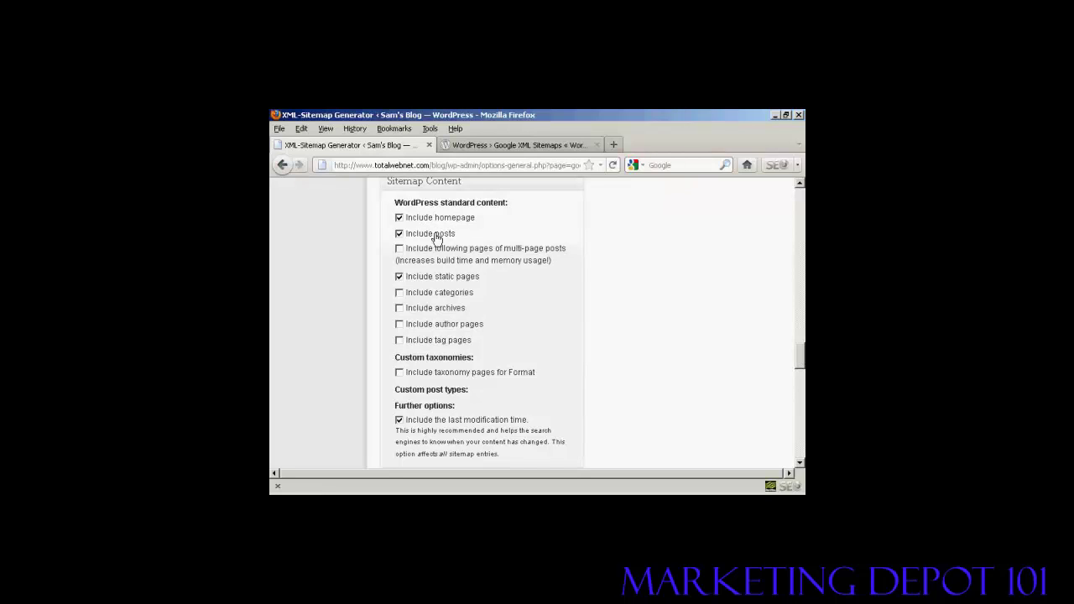
Add category pages to the sitemap content and move on to Excluded items
left_click(401, 294)
scroll(798, 359, "down", 1)
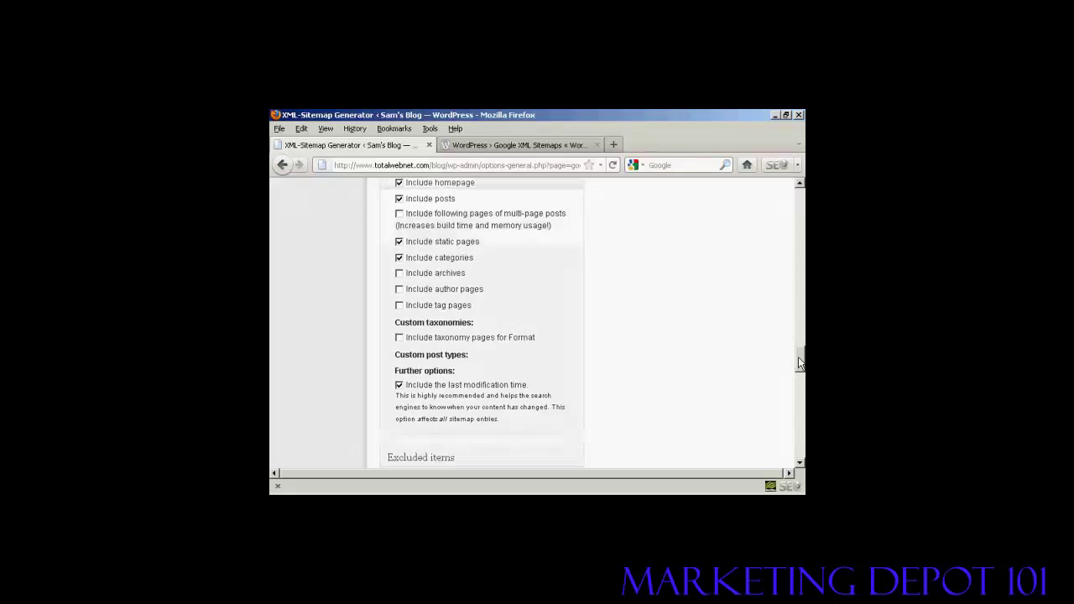
left_click_drag(798, 357, 800, 377)
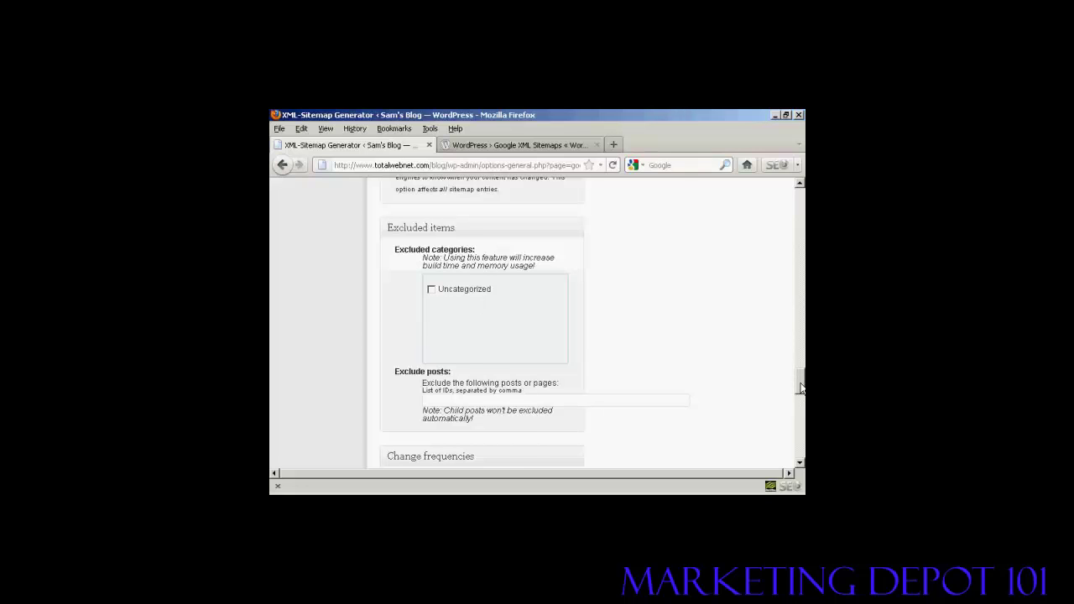
Set the change frequency to Weekly for posts and Monthly for categories
left_click_drag(795, 383, 800, 408)
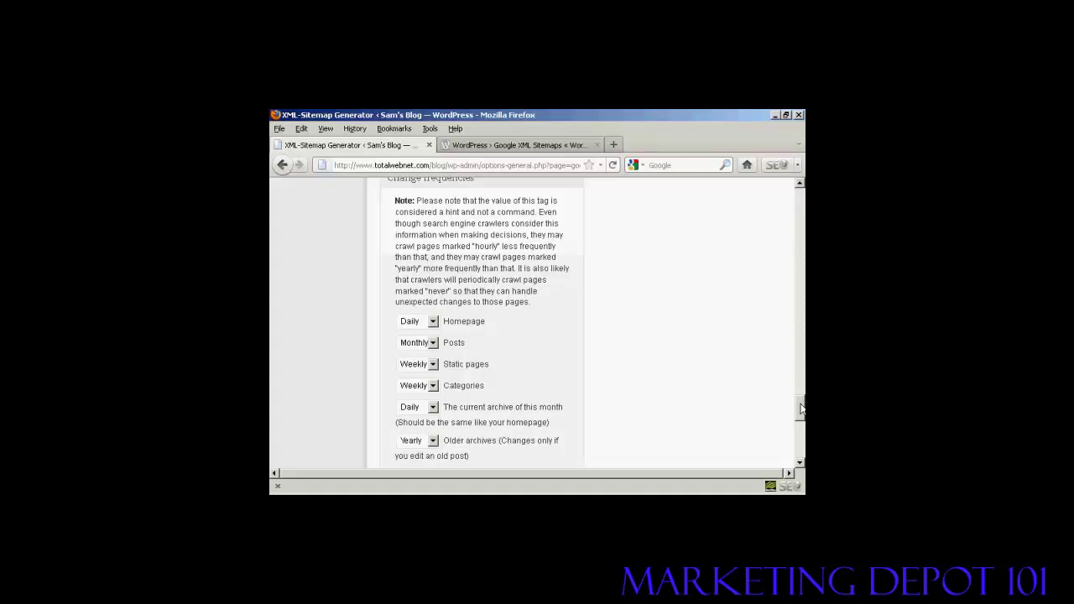
left_click_drag(801, 408, 801, 413)
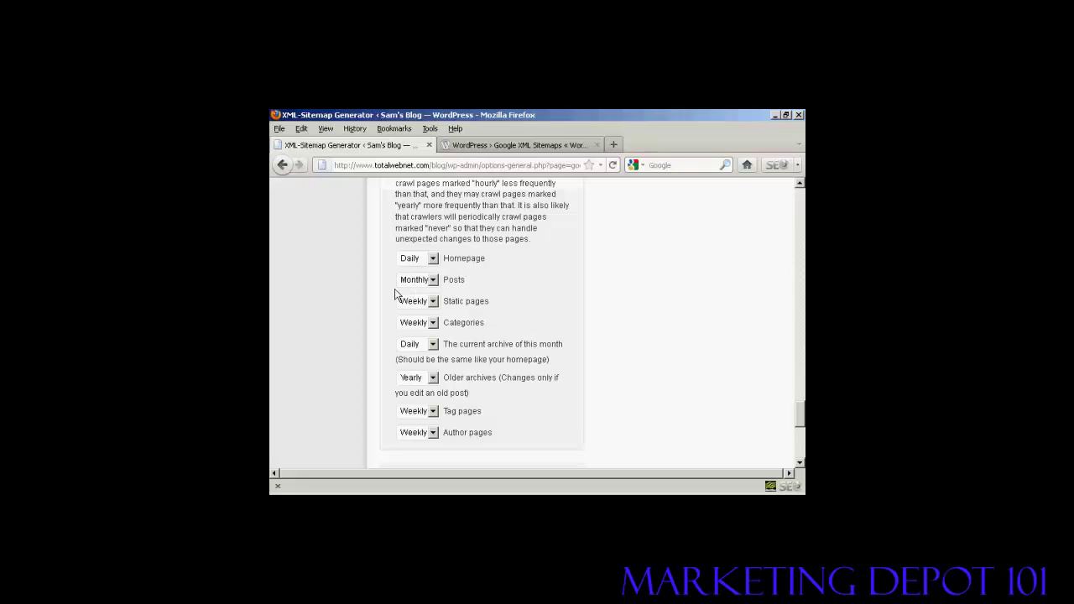
left_click(433, 282)
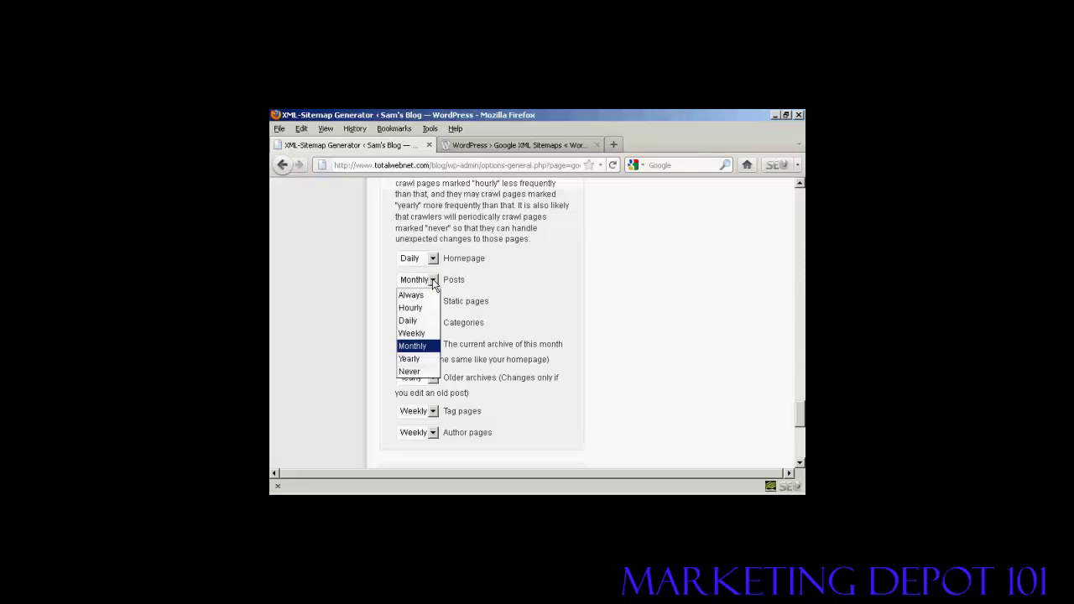
left_click(422, 333)
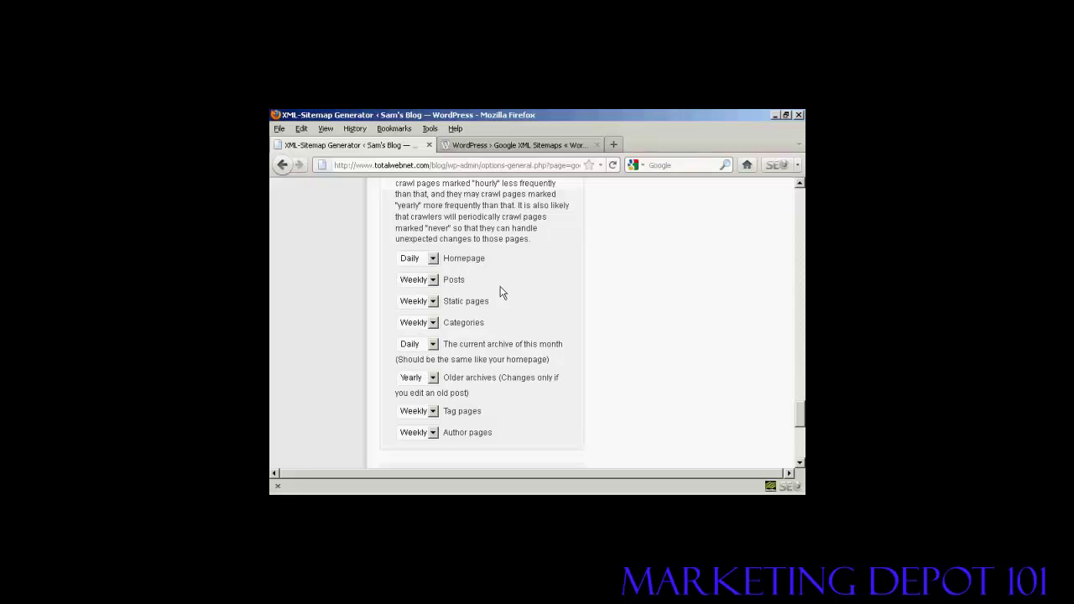
left_click(432, 325)
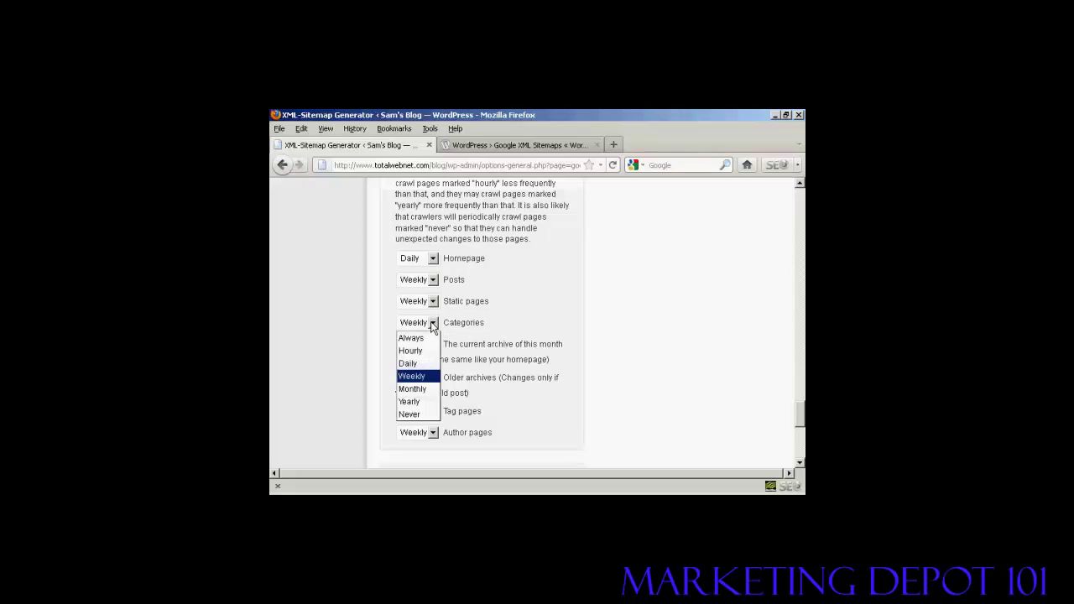
left_click(422, 391)
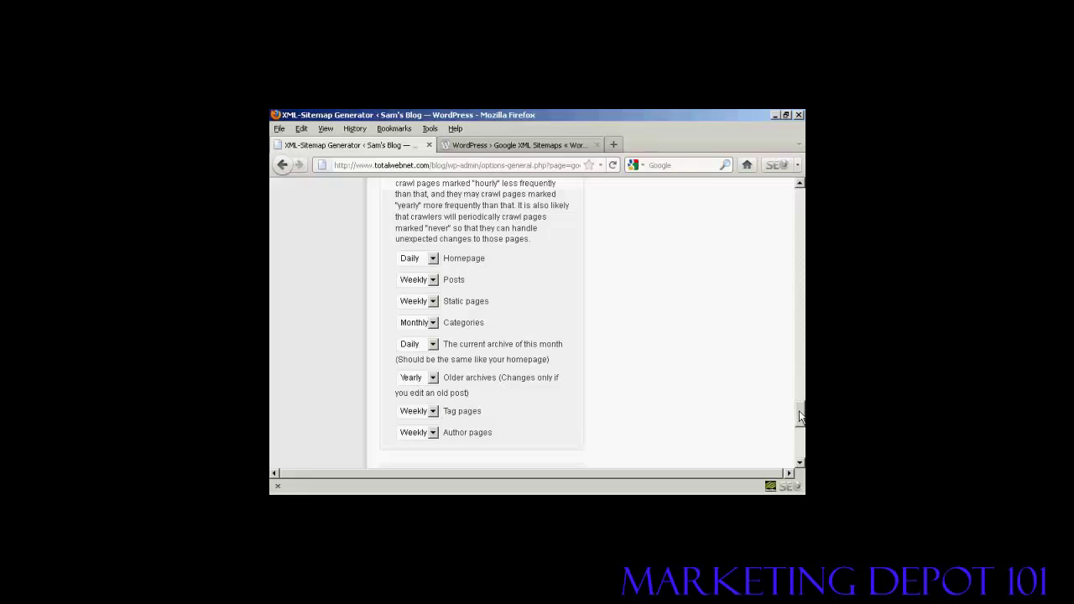
left_click_drag(800, 415, 800, 439)
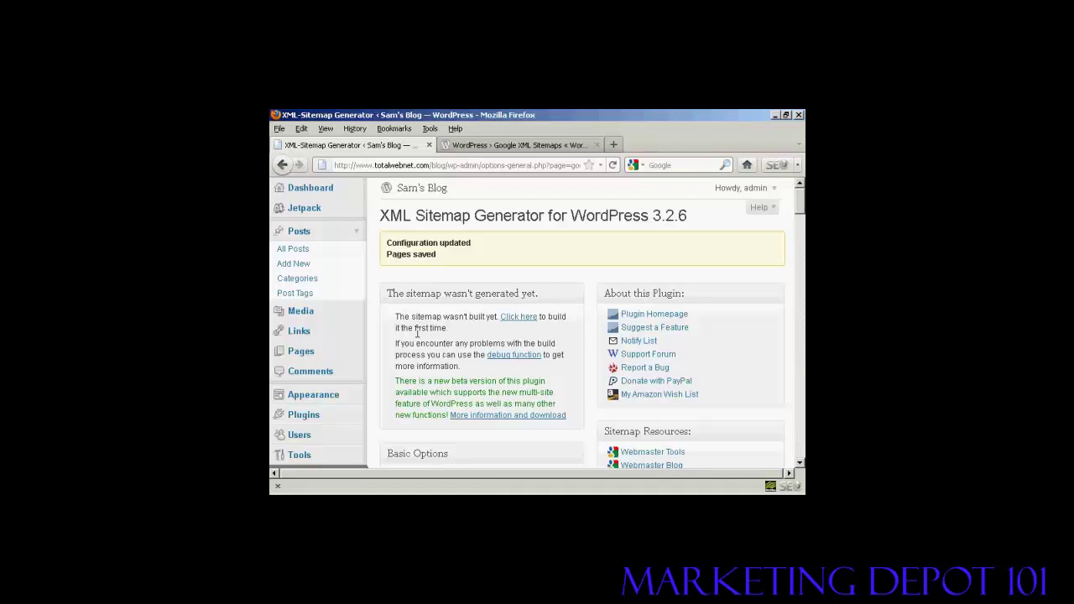
Build the sitemap for the first time and check the result: 0.54 seconds, 18.25 MB
left_click(520, 321)
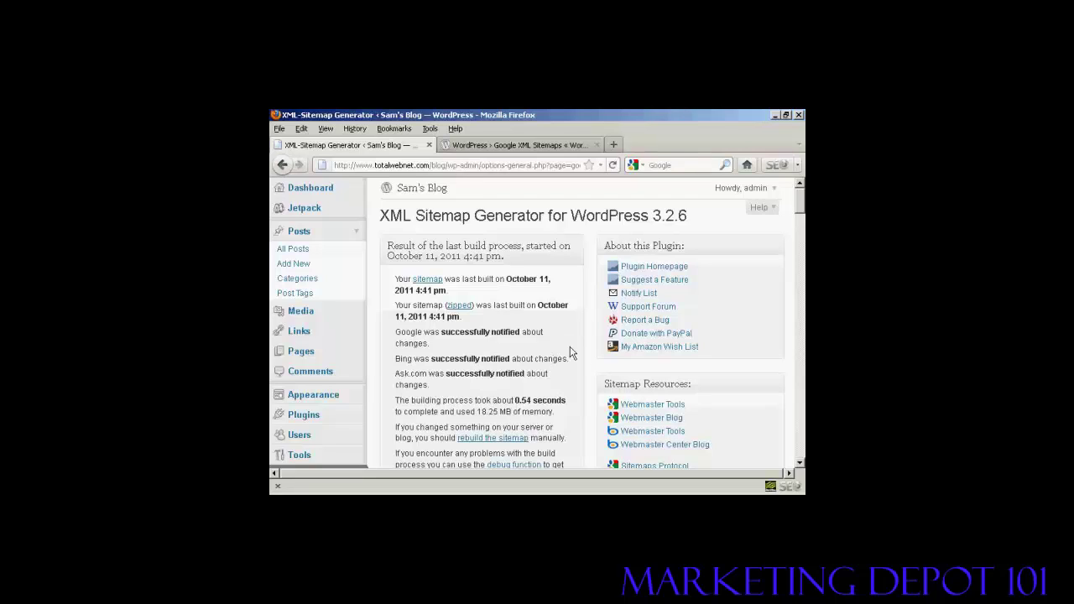
scroll(571, 353, "down", 3)
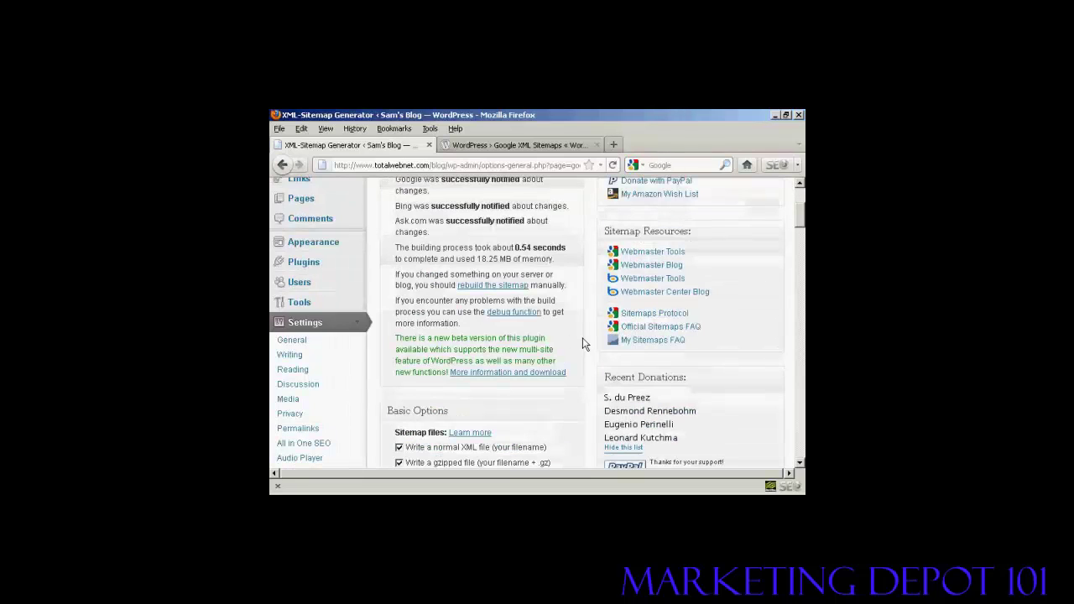
scroll(584, 340, "down", 3)
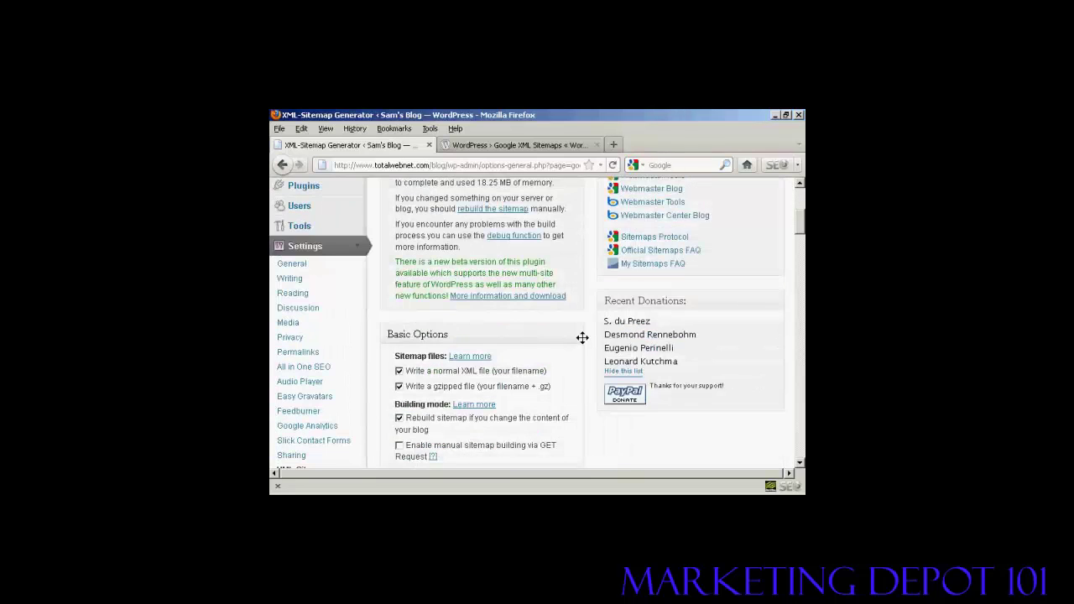